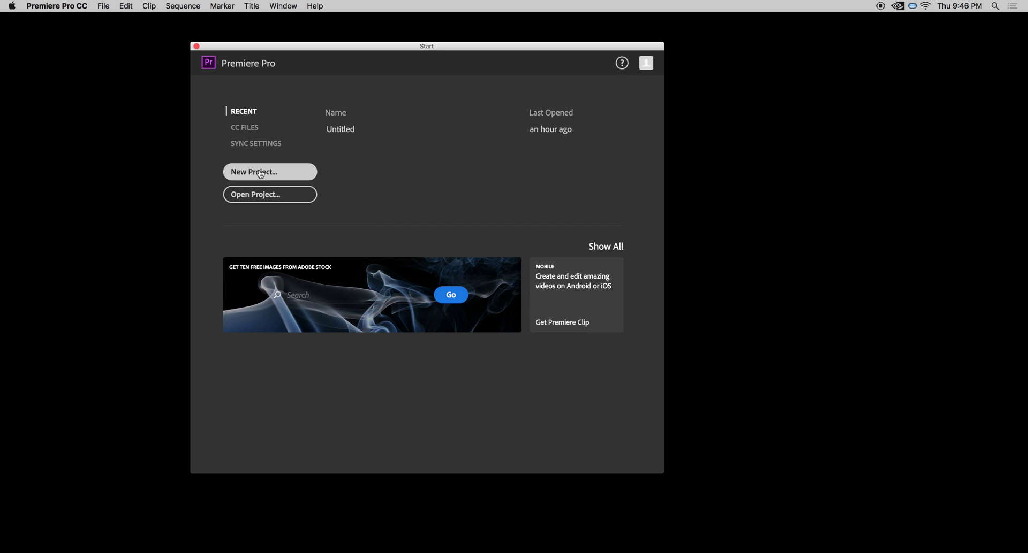
# - Create a new untitled project and import hand.mov from Desktop > Interactivity > Hand_demo
pyautogui.click(260, 172)
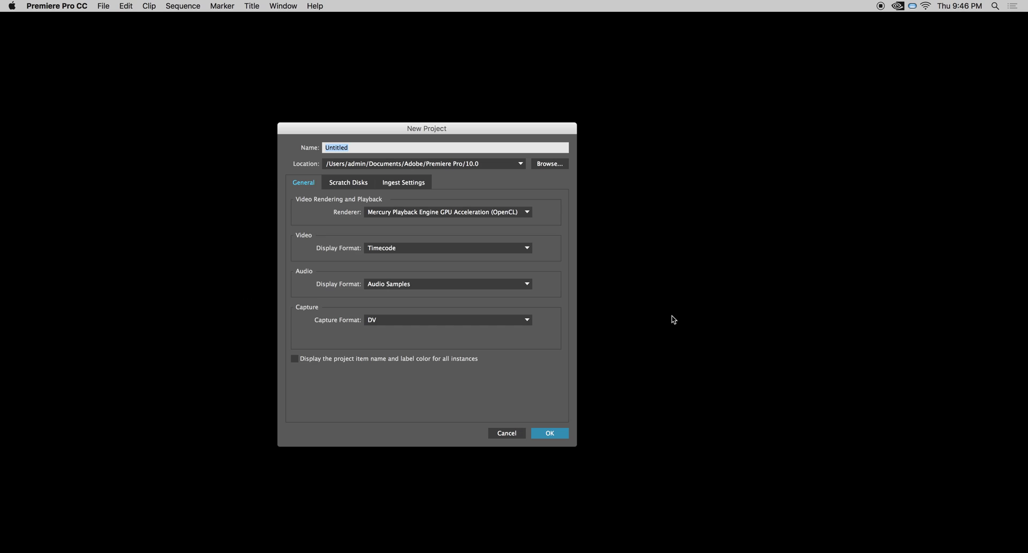
pyautogui.click(551, 434)
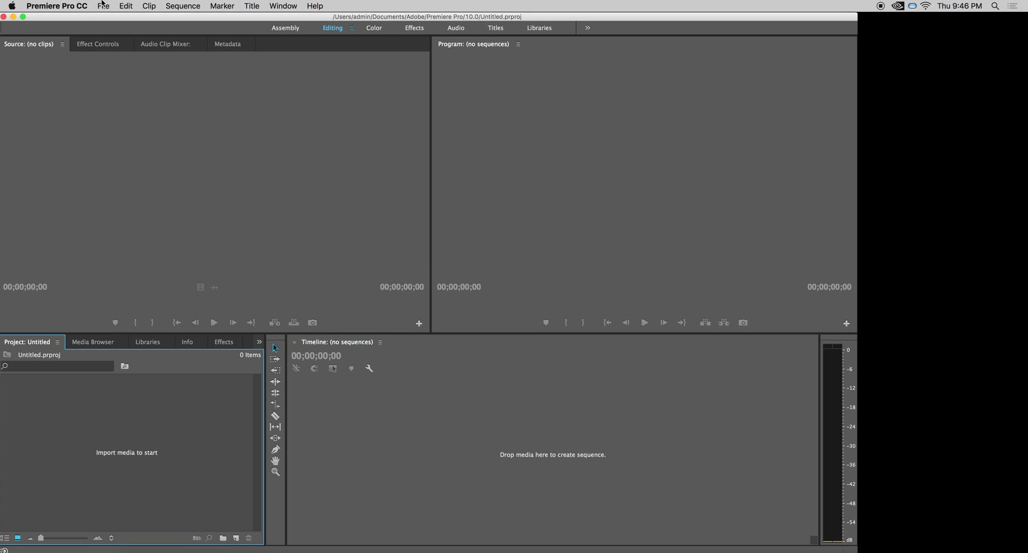
pyautogui.click(103, 5)
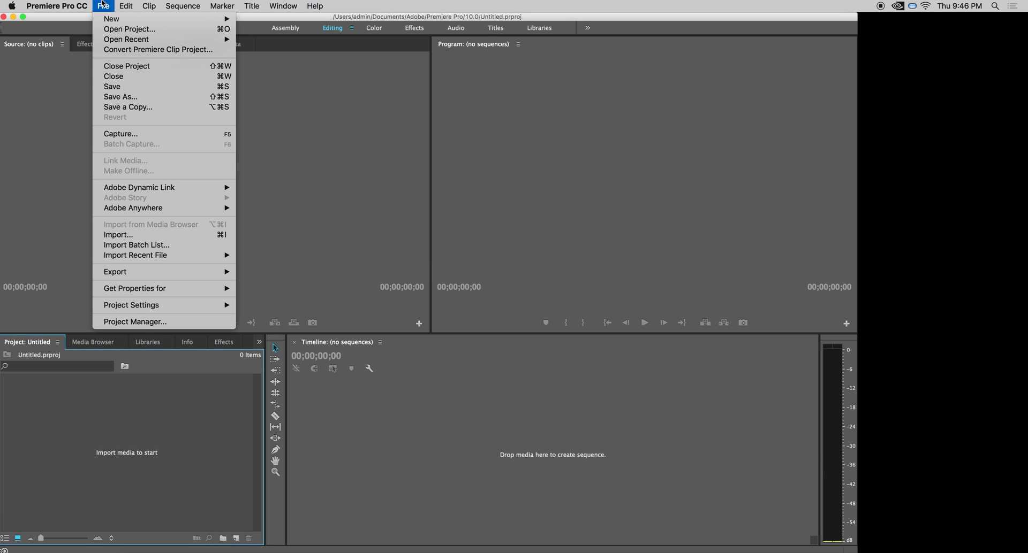
pyautogui.click(179, 236)
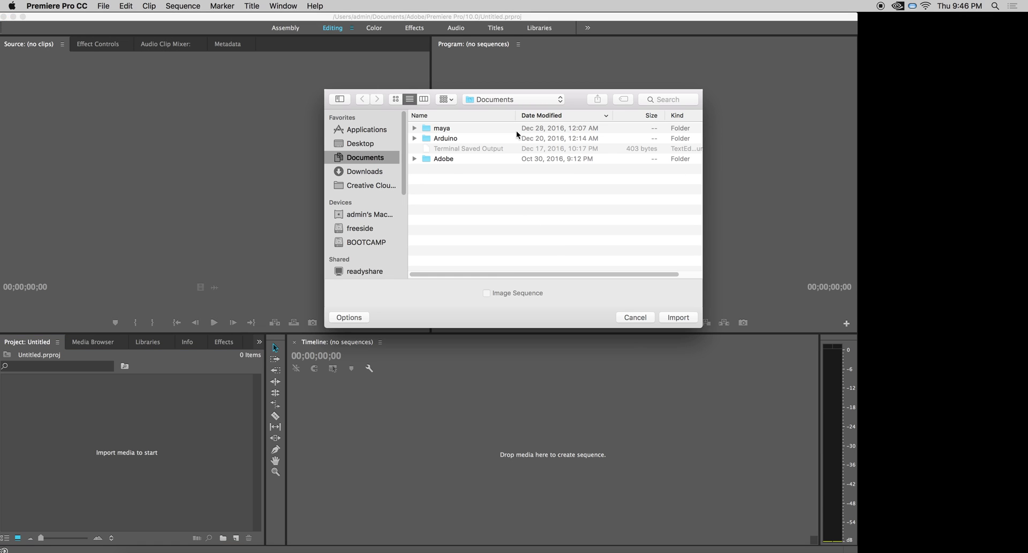
pyautogui.click(361, 145)
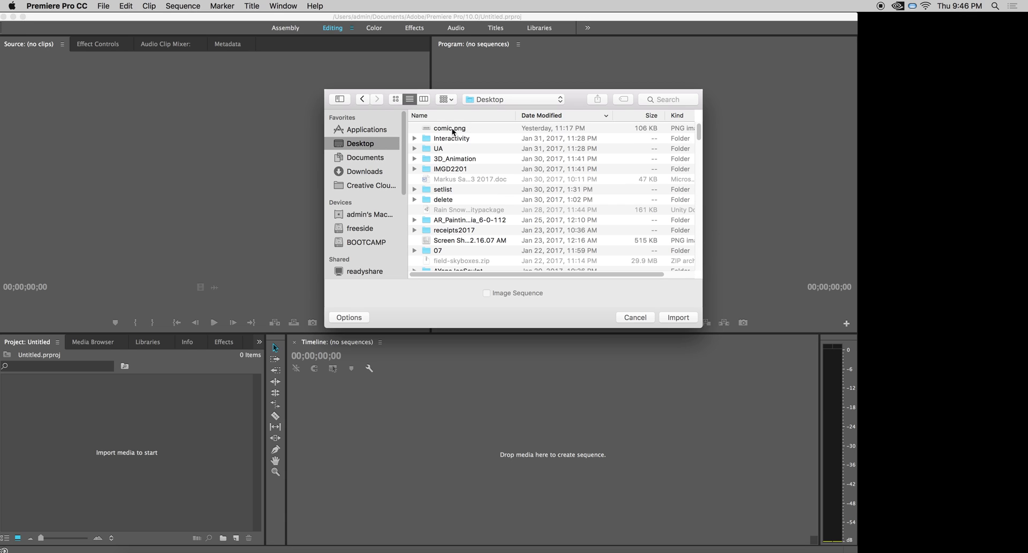
pyautogui.doubleClick(448, 140)
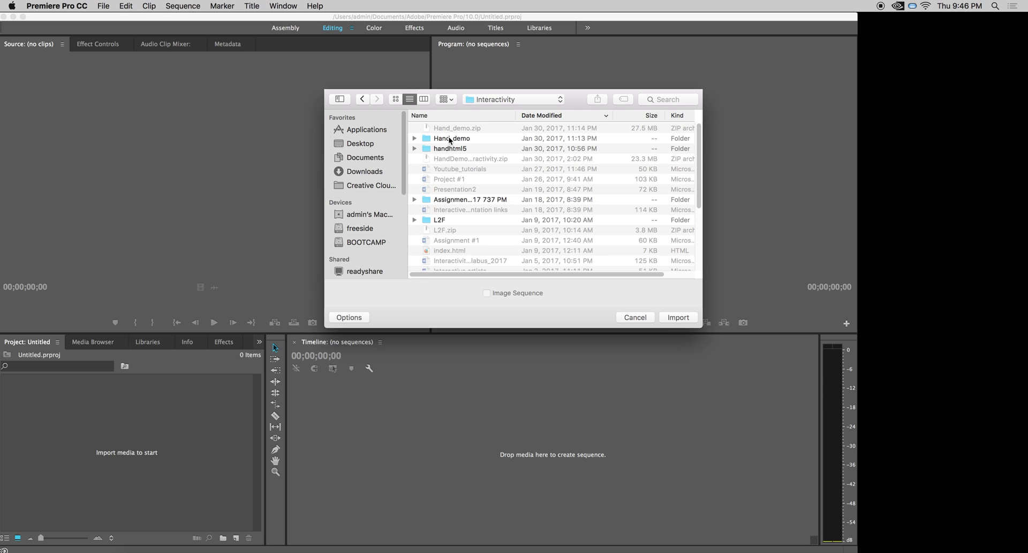
pyautogui.doubleClick(449, 140)
pyautogui.doubleClick(442, 188)
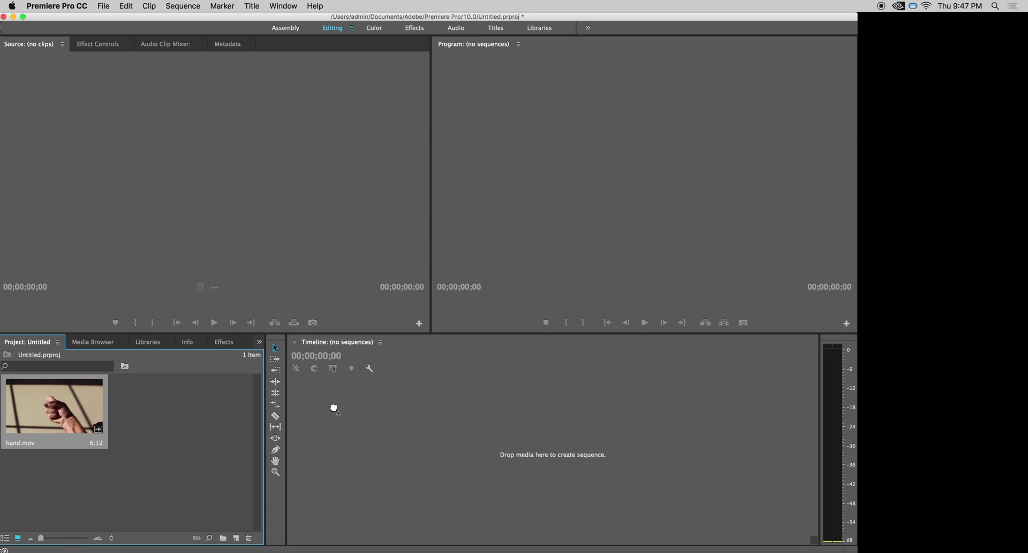
# - Build a hand sequence from hand.mov and place the playhead at 00:00:00:24
pyautogui.moveTo(333, 409); pyautogui.dragTo(332, 409)
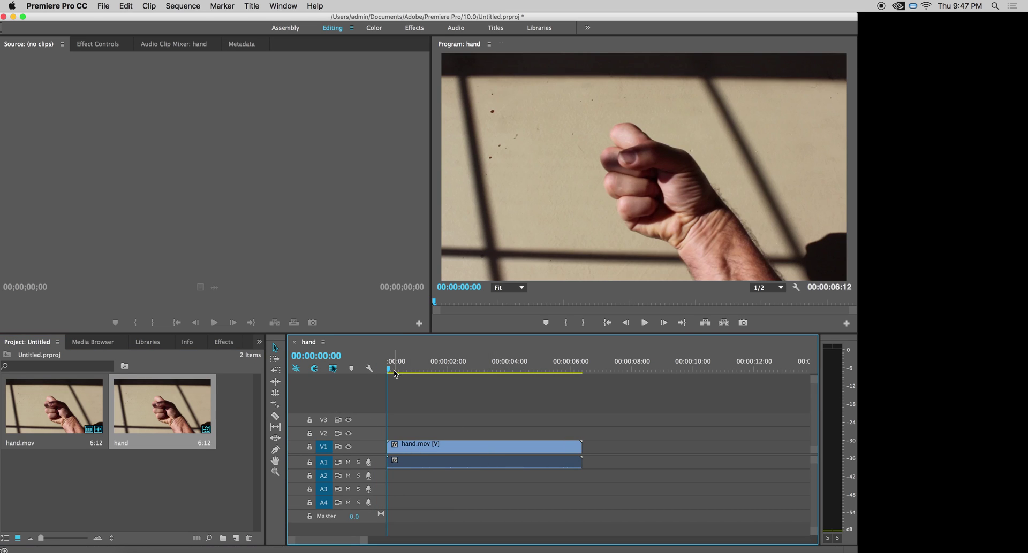
pyautogui.moveTo(390, 369); pyautogui.dragTo(351, 384)
pyautogui.moveTo(390, 372)
pyautogui.mouseDown()
pyautogui.moveTo(420, 371)
pyautogui.moveTo(390, 372)
pyautogui.moveTo(411, 372)
pyautogui.mouseUp()
# - Razor the clip at 00:00:00:24, delete the rest, and play back the fist clip
pyautogui.click(276, 418)
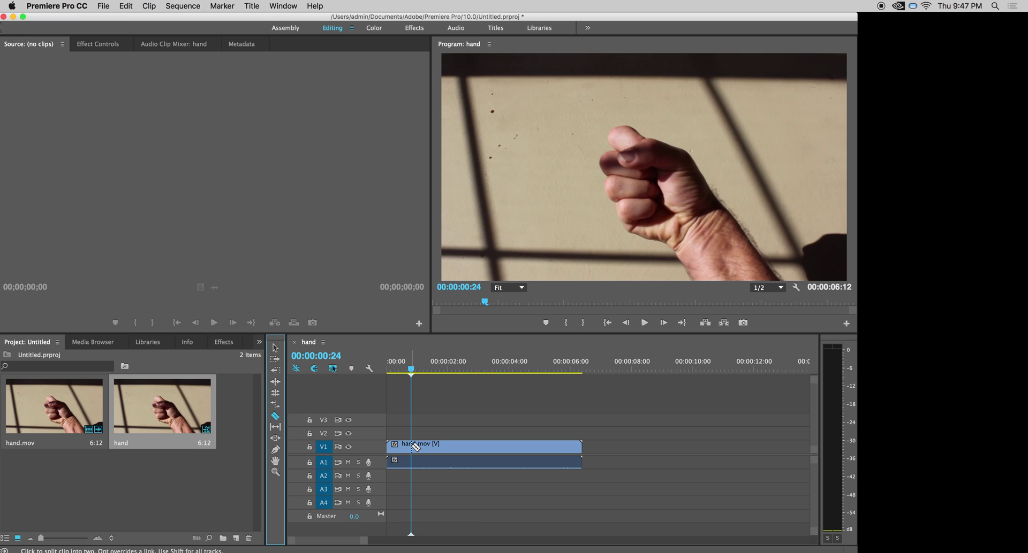
pyautogui.click(409, 444)
pyautogui.click(276, 349)
pyautogui.click(450, 449)
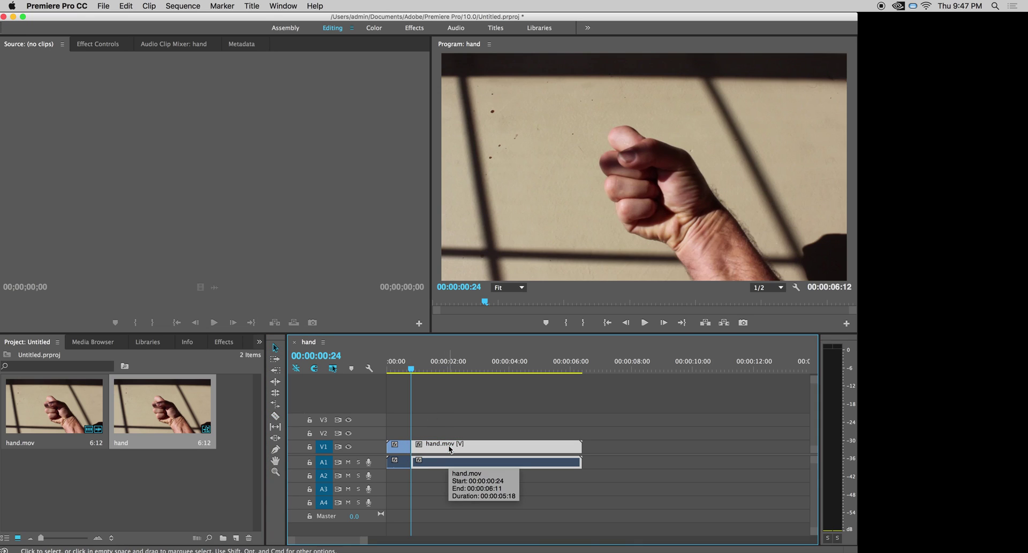
pyautogui.press('Delete')
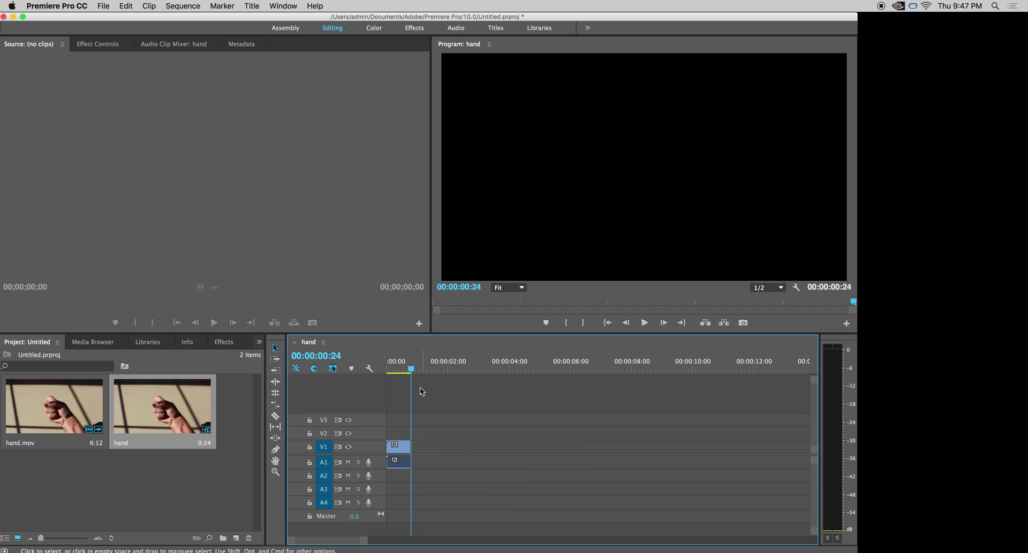
pyautogui.press('space')
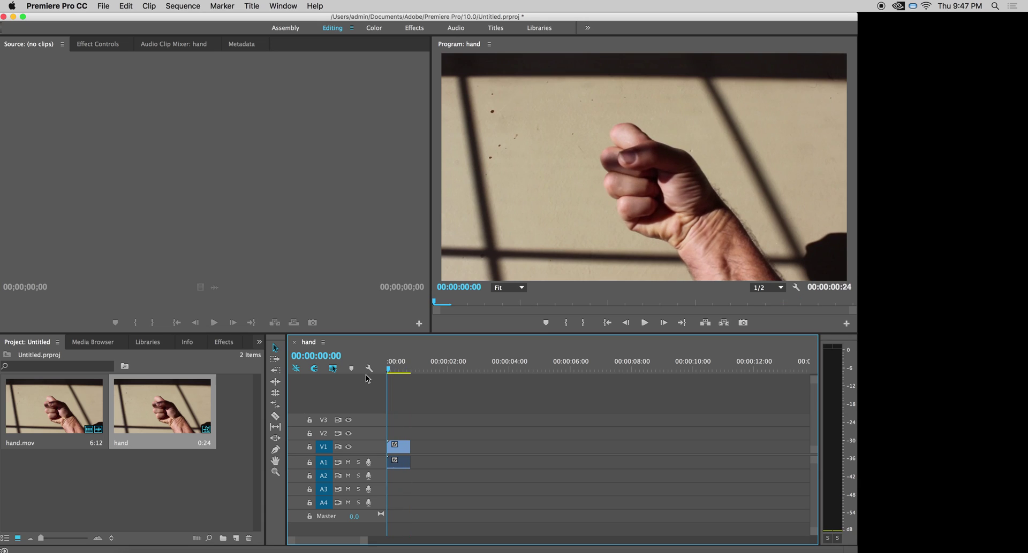
# - Open Export Media settings for the hand sequence and start naming the output 'closed'
pyautogui.click(103, 6)
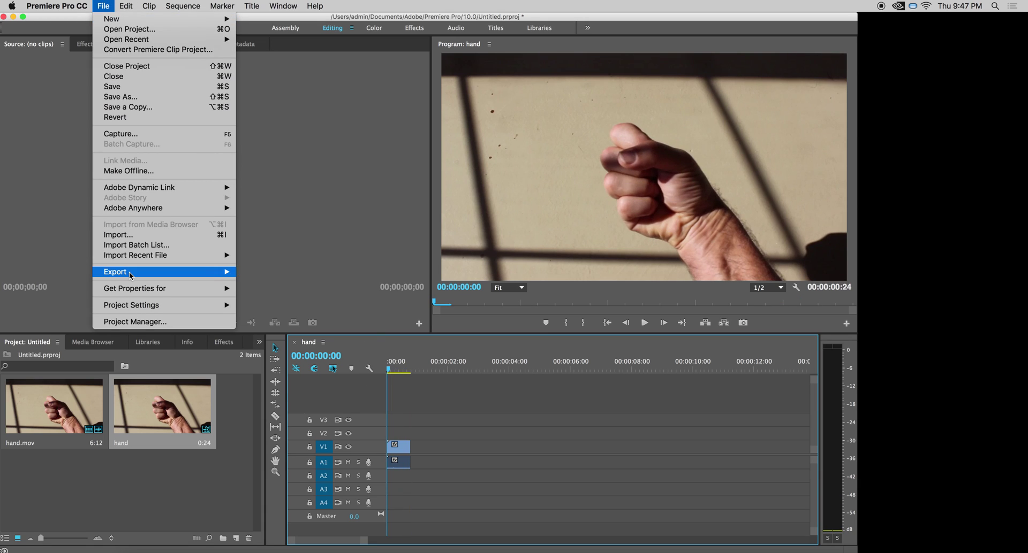
pyautogui.moveTo(134, 272)
pyautogui.click(273, 273)
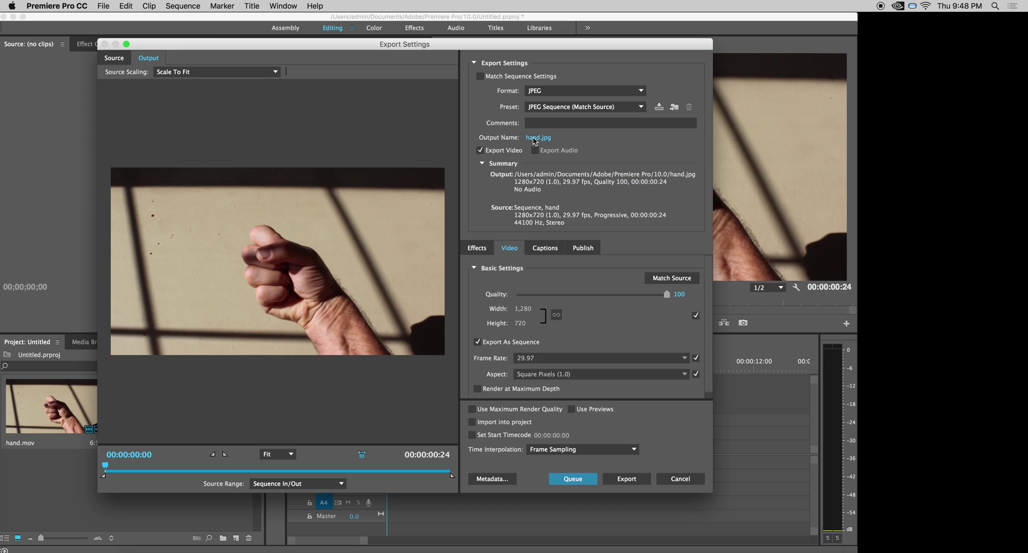
pyautogui.click(536, 138)
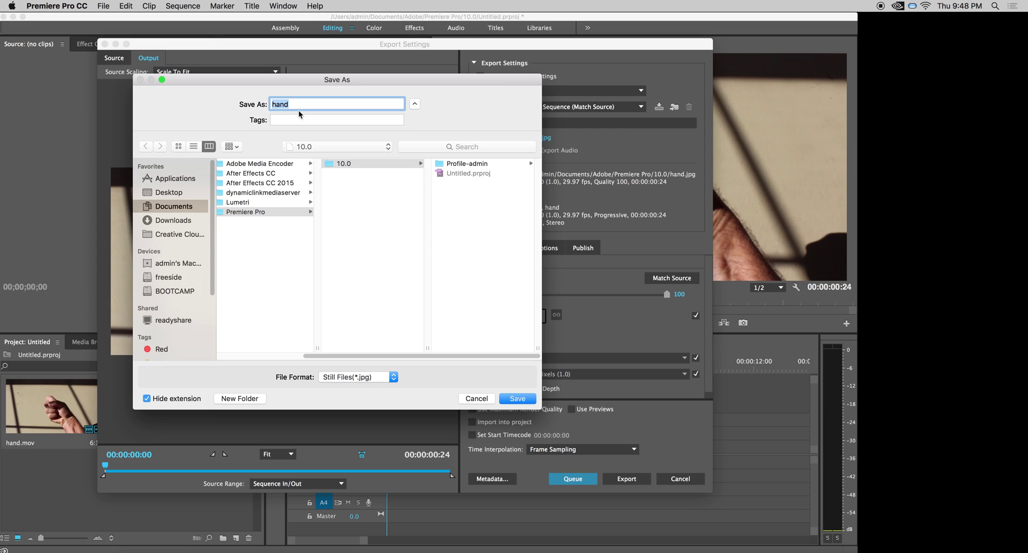
pyautogui.write('closed')
# - Create a 'closed' folder on the Desktop, save the output there as closed, and export
pyautogui.click(170, 192)
pyautogui.click(240, 398)
pyautogui.write('cl')
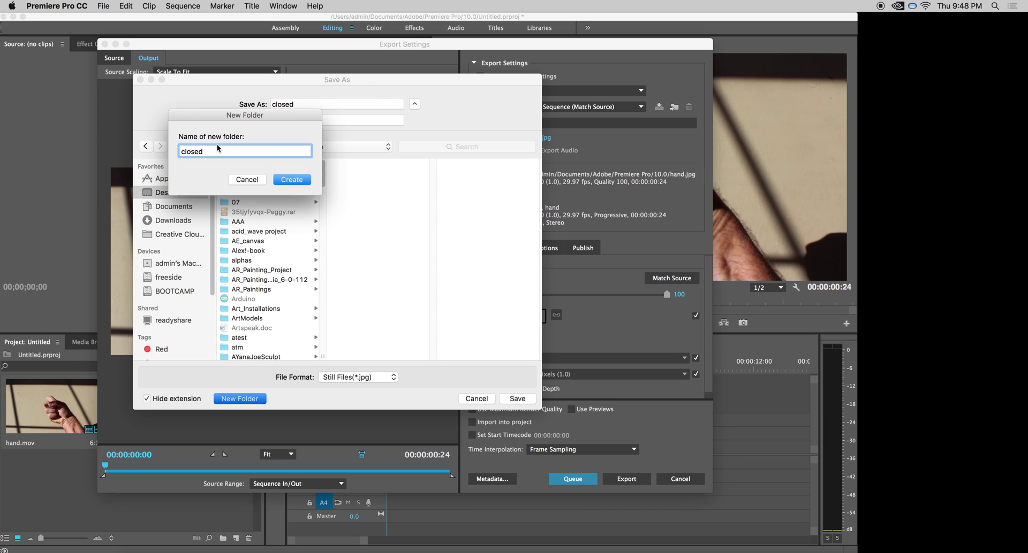
pyautogui.click(292, 179)
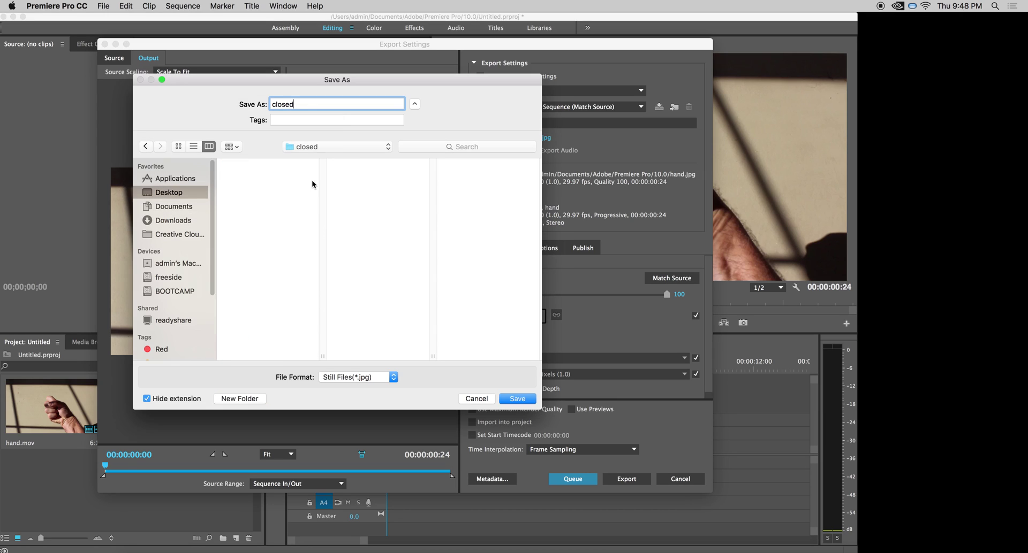
pyautogui.click(517, 398)
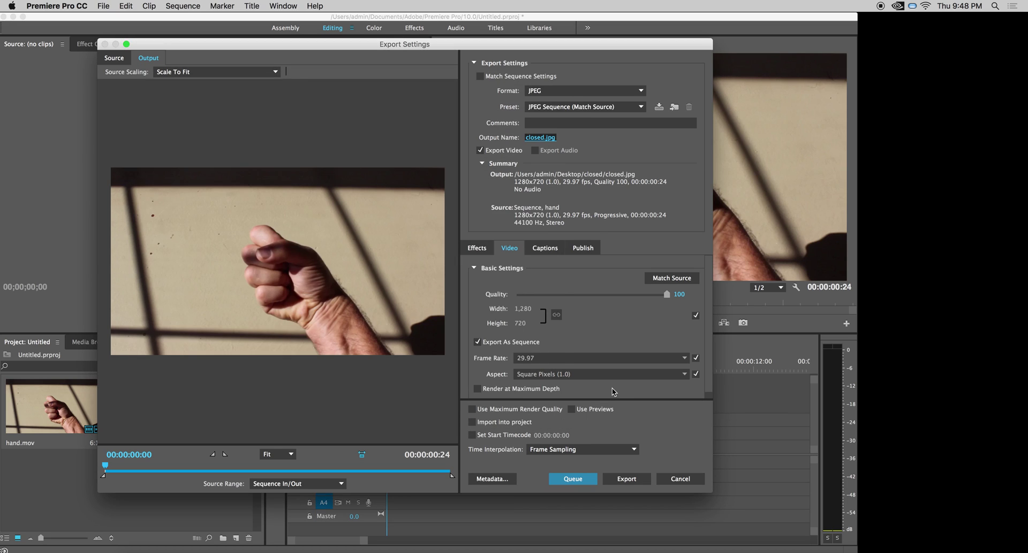
pyautogui.click(626, 479)
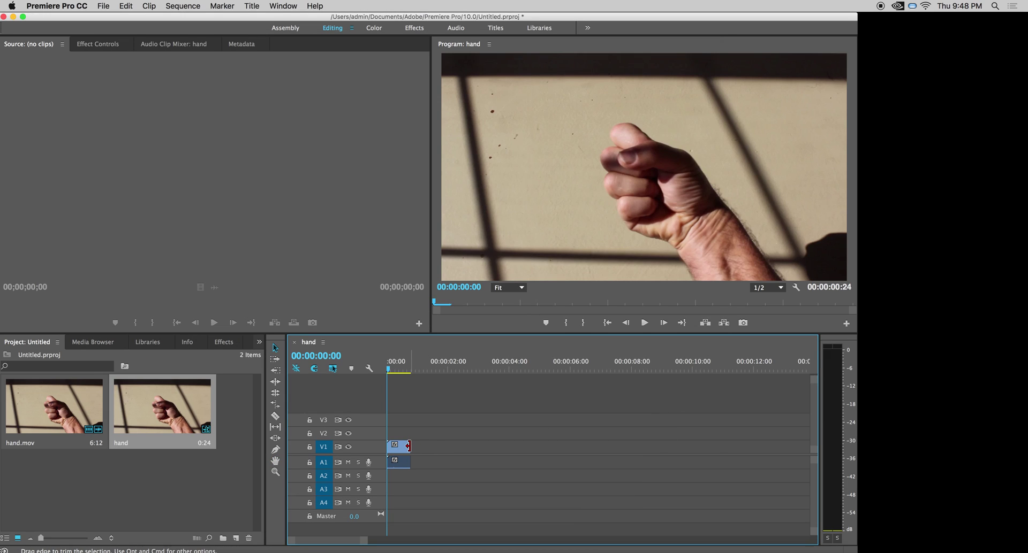
# - Extend the clip back to full length and razor it before and after the thumbs-up
pyautogui.moveTo(410, 446); pyautogui.dragTo(612, 455)
pyautogui.moveTo(390, 369); pyautogui.dragTo(411, 375)
pyautogui.click(275, 416)
pyautogui.click(414, 448)
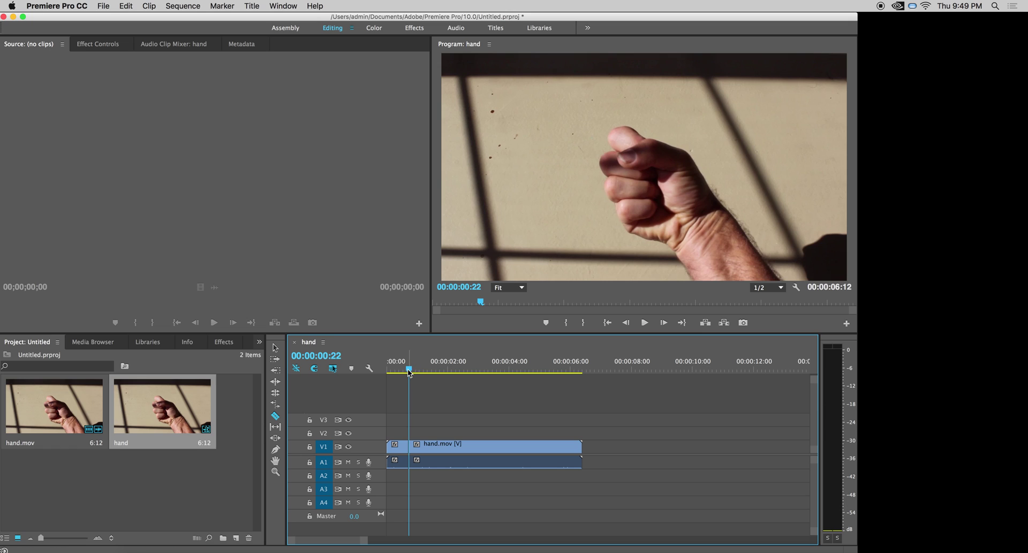
pyautogui.moveTo(411, 372); pyautogui.dragTo(441, 377)
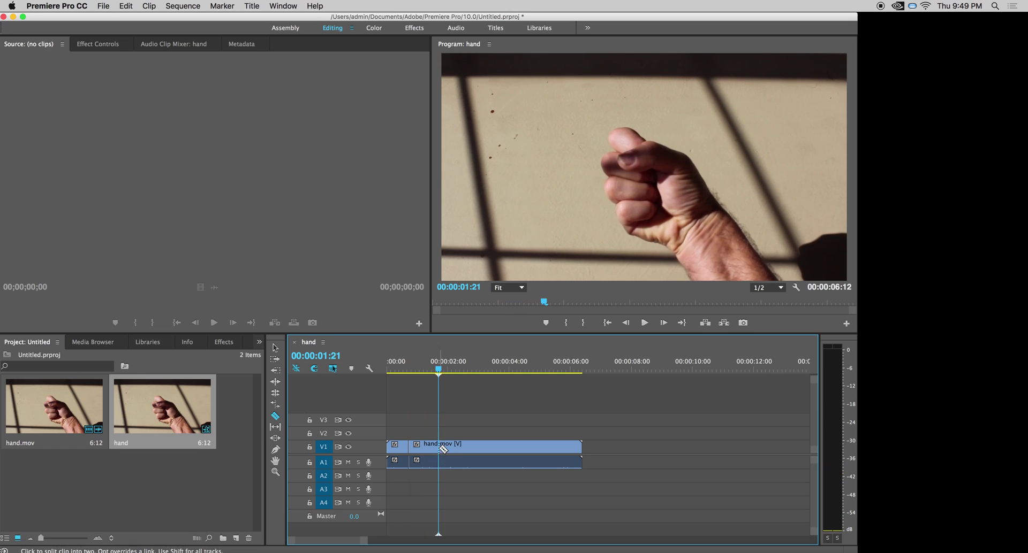
pyautogui.click(442, 449)
# - Delete the pieces around the thumbs-up and move the 0:29 clip to the sequence start
pyautogui.click(275, 348)
pyautogui.click(398, 451)
pyautogui.press('Delete')
pyautogui.click(485, 449)
pyautogui.press('Delete')
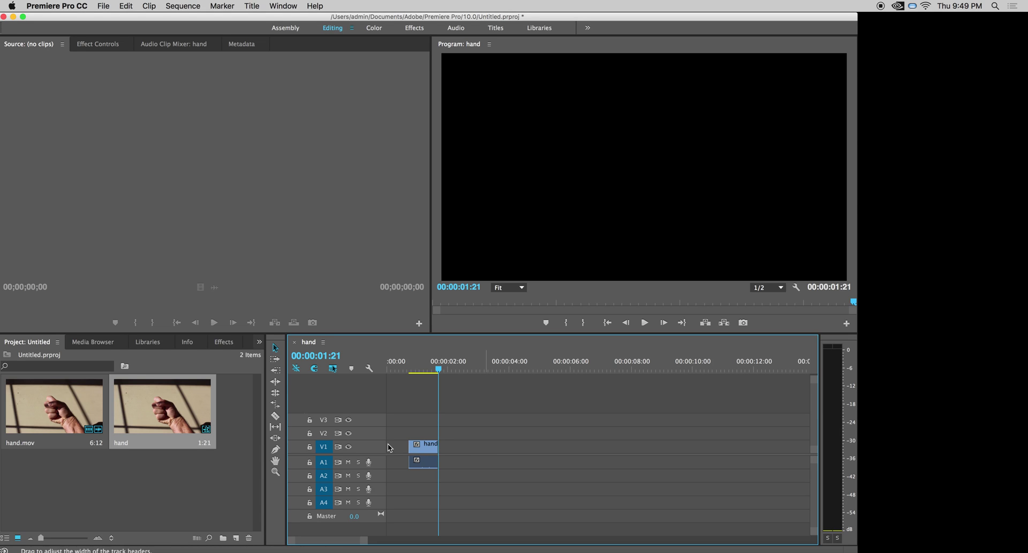
pyautogui.moveTo(423, 451); pyautogui.dragTo(399, 453)
pyautogui.moveTo(420, 369); pyautogui.dragTo(397, 370)
# - Open Export Media settings and start naming the output 'thumb'
pyautogui.click(103, 5)
pyautogui.moveTo(149, 278)
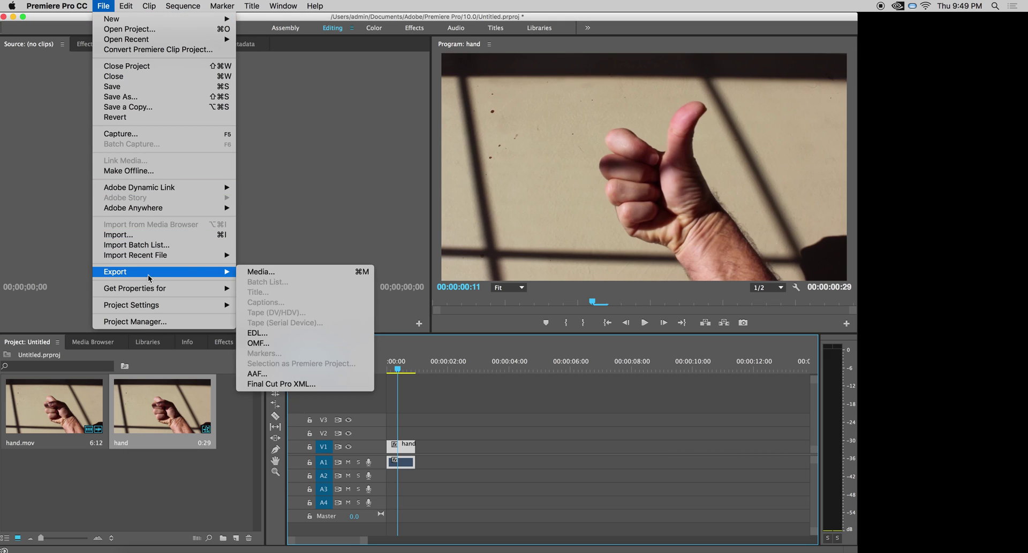
pyautogui.click(262, 272)
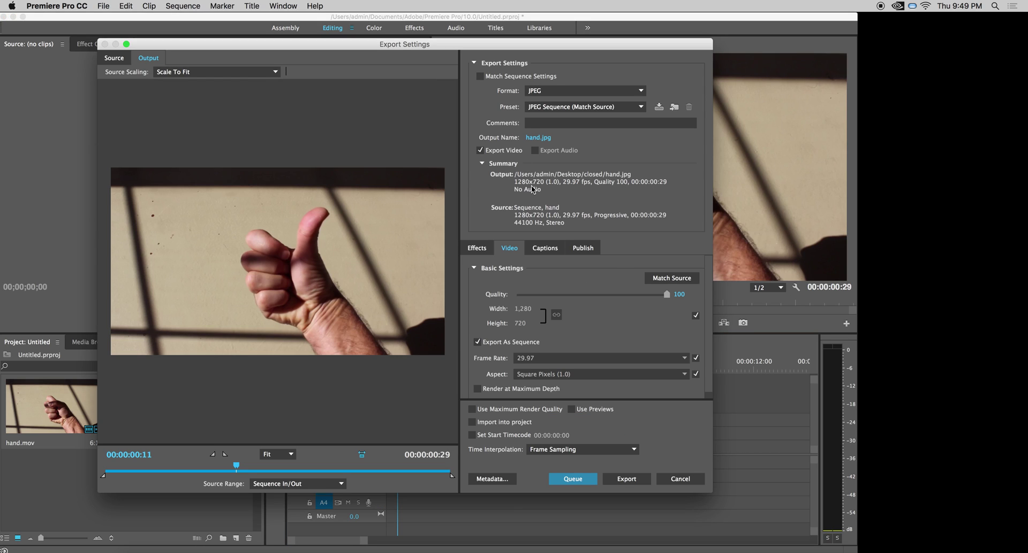
pyautogui.click(534, 138)
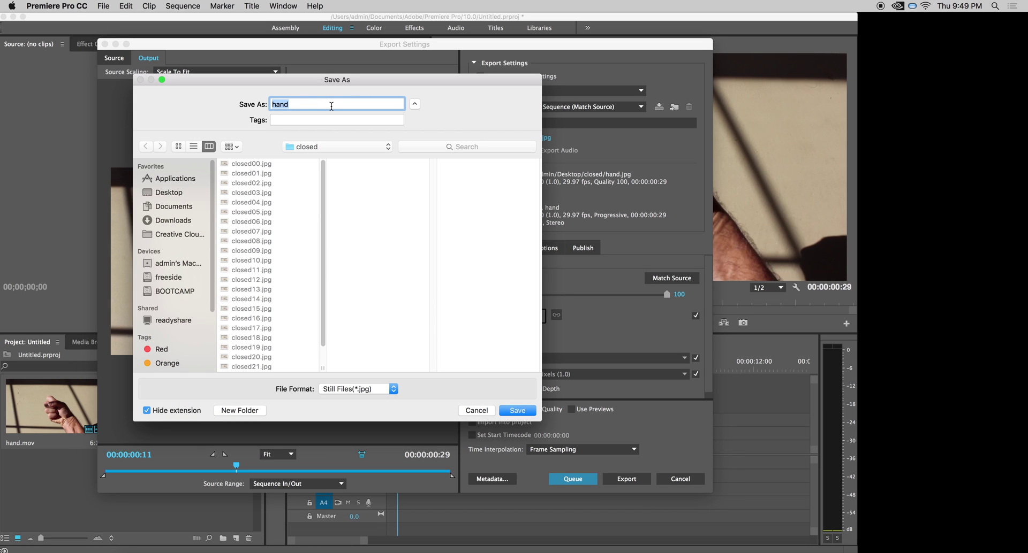
pyautogui.write('thumb')
# - Make a 'thumb' folder on the Desktop, save the output there as thumb, and export
pyautogui.click(170, 194)
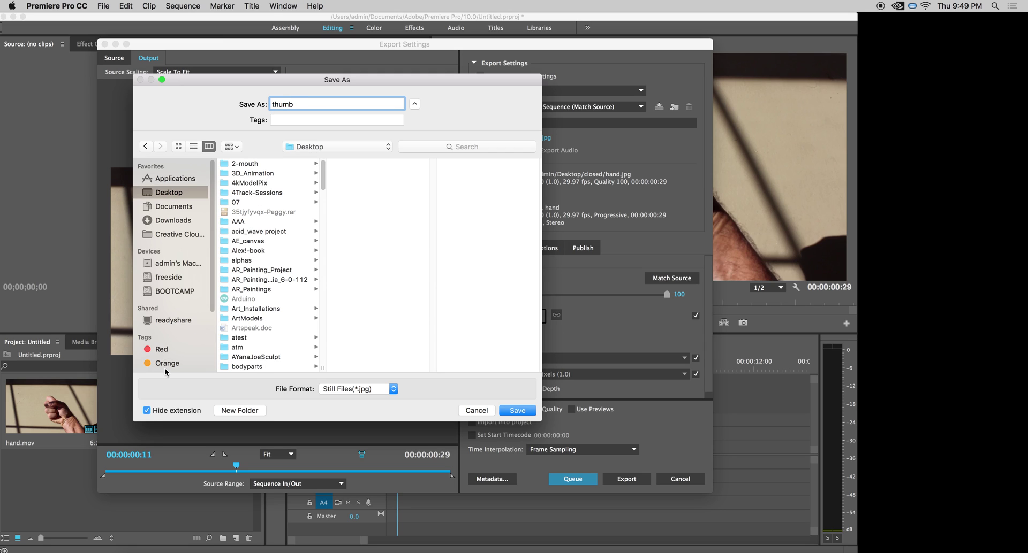
pyautogui.click(233, 411)
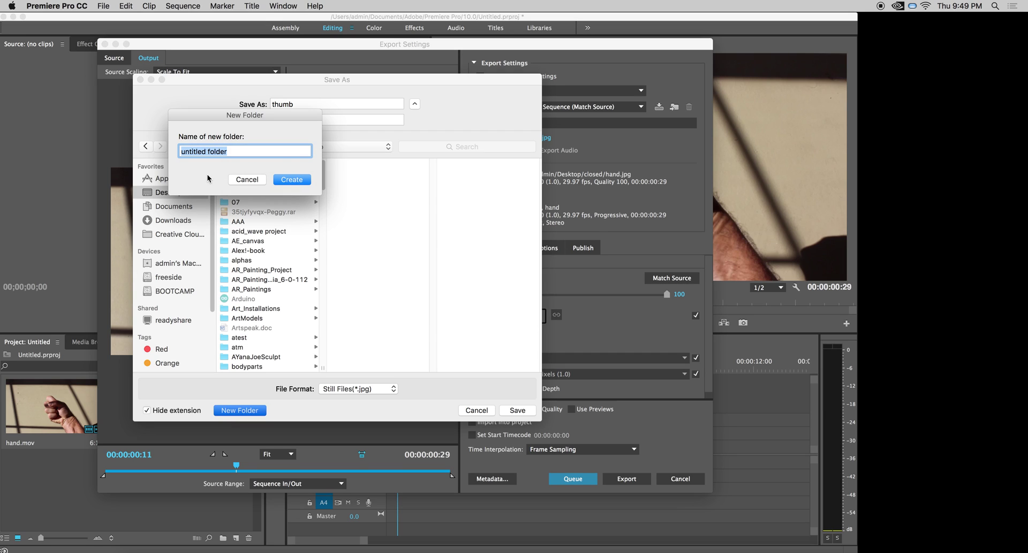
pyautogui.write('thumb')
pyautogui.click(276, 181)
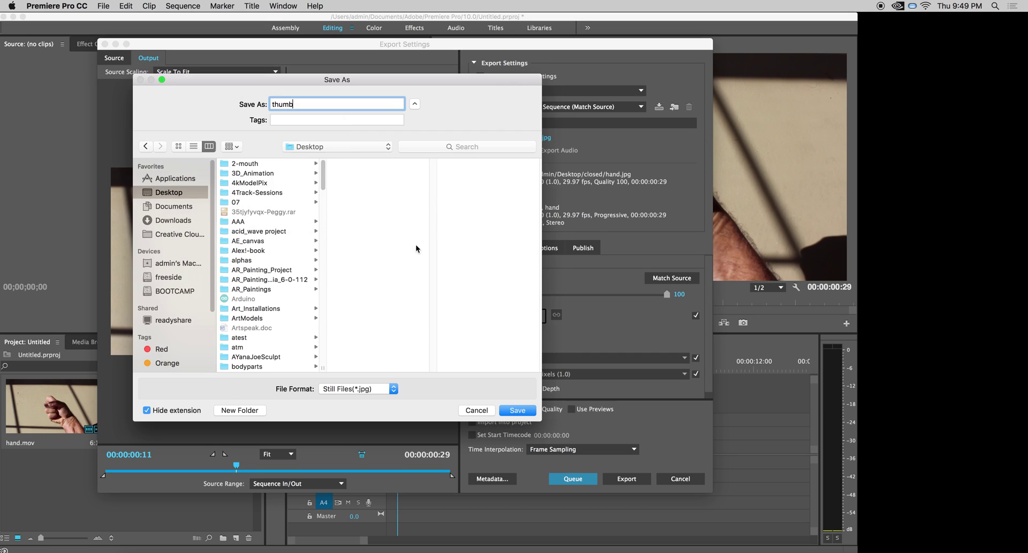
pyautogui.click(517, 410)
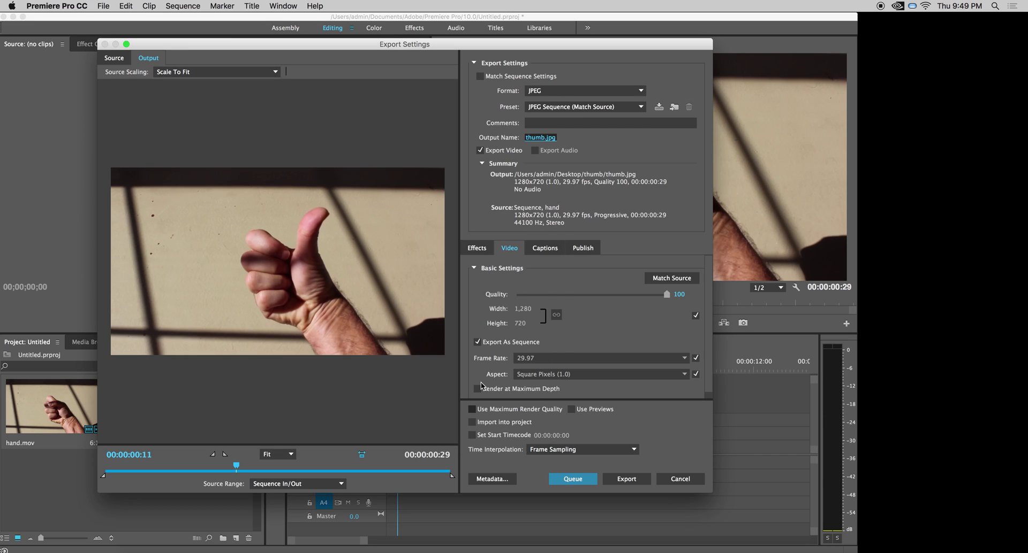
pyautogui.click(627, 479)
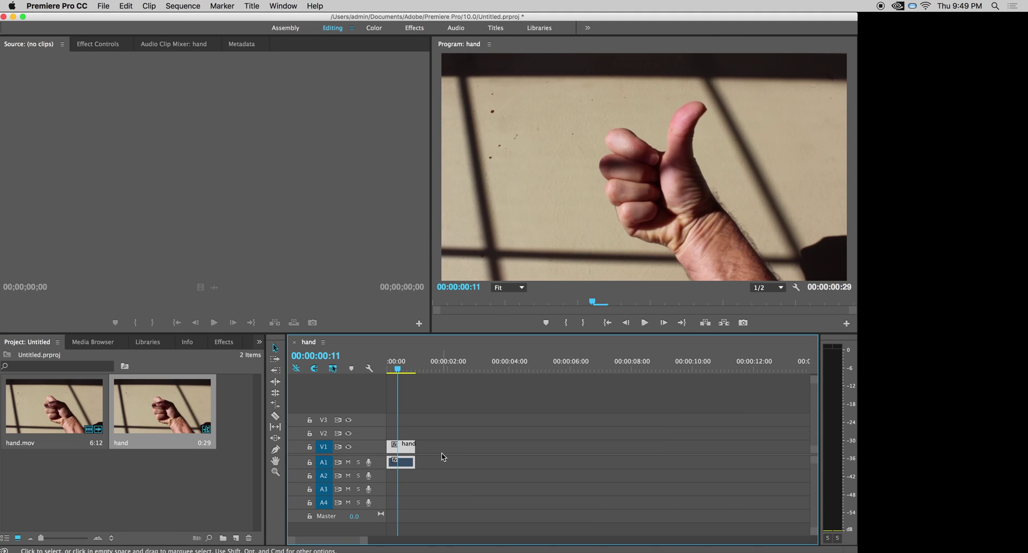
# - Restore the full clip and razor it at 01:15 and 03:03 around the pointing finger
pyautogui.moveTo(415, 445); pyautogui.dragTo(605, 447)
pyautogui.moveTo(397, 369); pyautogui.dragTo(433, 374)
pyautogui.click(275, 416)
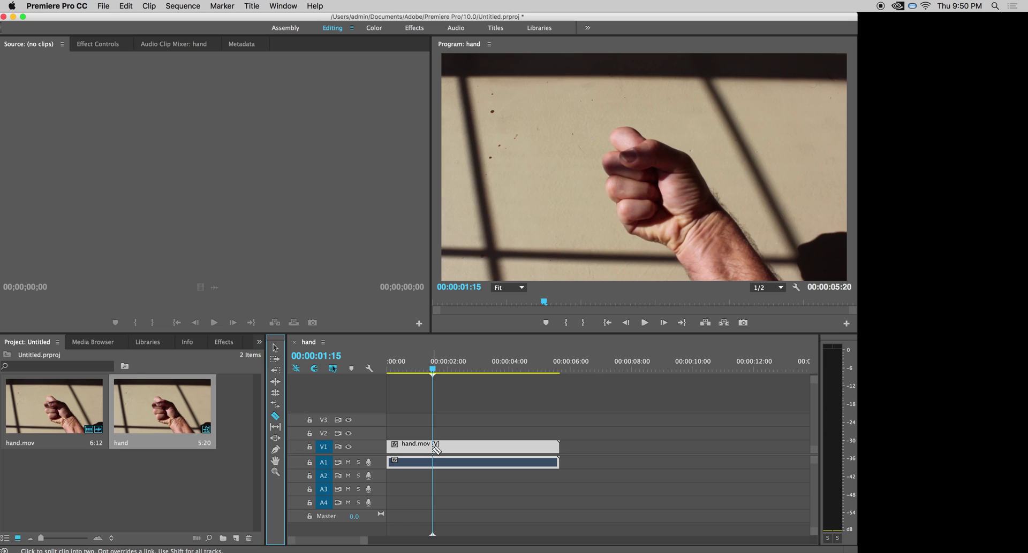
pyautogui.click(434, 453)
pyautogui.moveTo(432, 373); pyautogui.dragTo(481, 375)
pyautogui.click(483, 448)
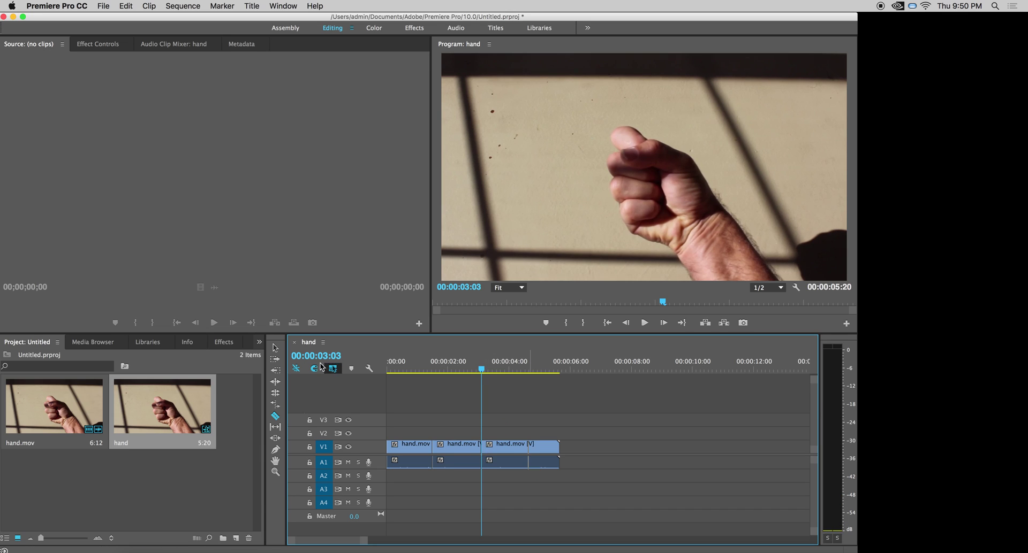
# - Delete the outer pieces and slide the 1:18 finger clip to the sequence start
pyautogui.click(275, 348)
pyautogui.click(408, 452)
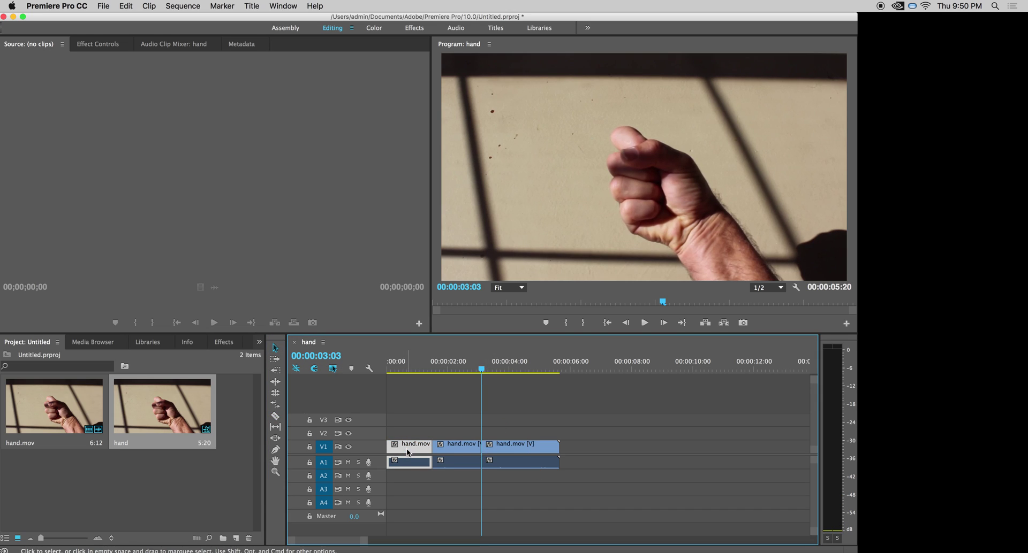
pyautogui.press('Delete')
pyautogui.click(514, 446)
pyautogui.press('Delete')
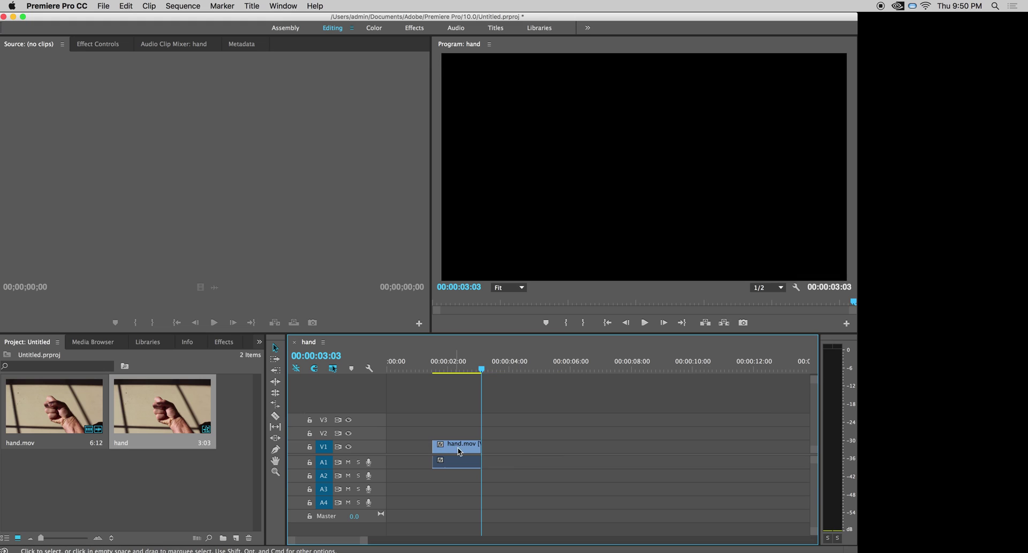
pyautogui.moveTo(457, 452); pyautogui.dragTo(412, 453)
pyautogui.click(104, 6)
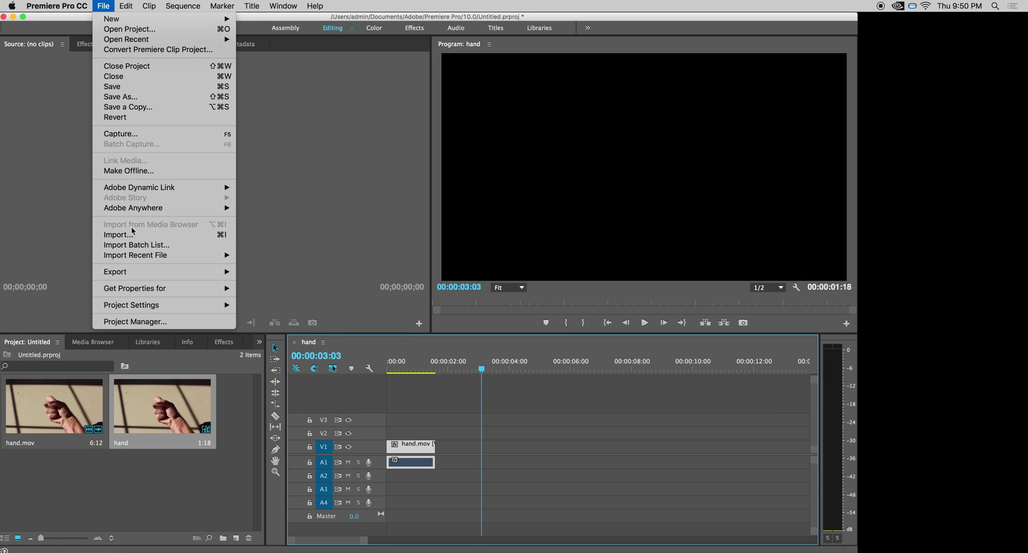
# - Open Export Media settings and name the output 'finger', discarding a misplaced new folder
pyautogui.moveTo(147, 276)
pyautogui.click(246, 272)
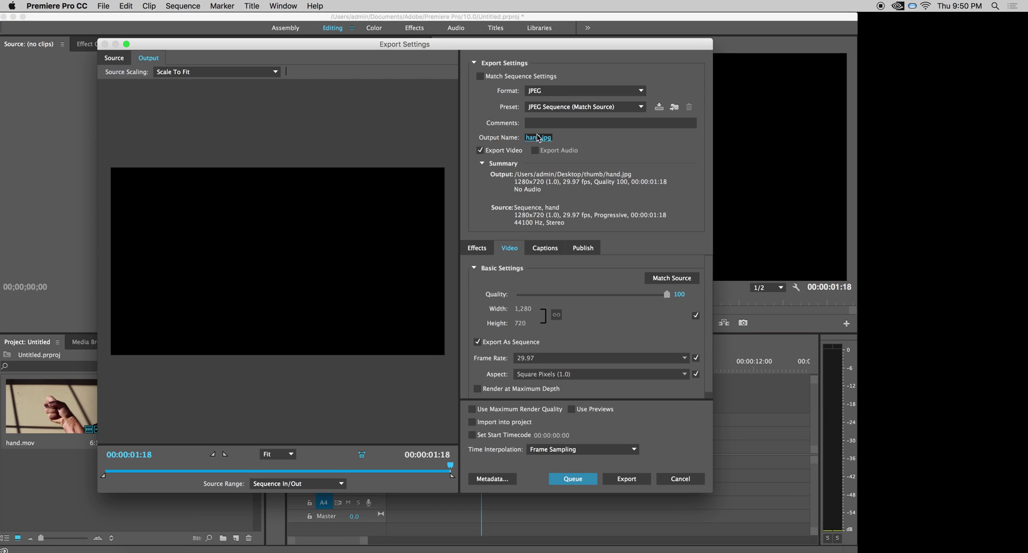
pyautogui.click(538, 138)
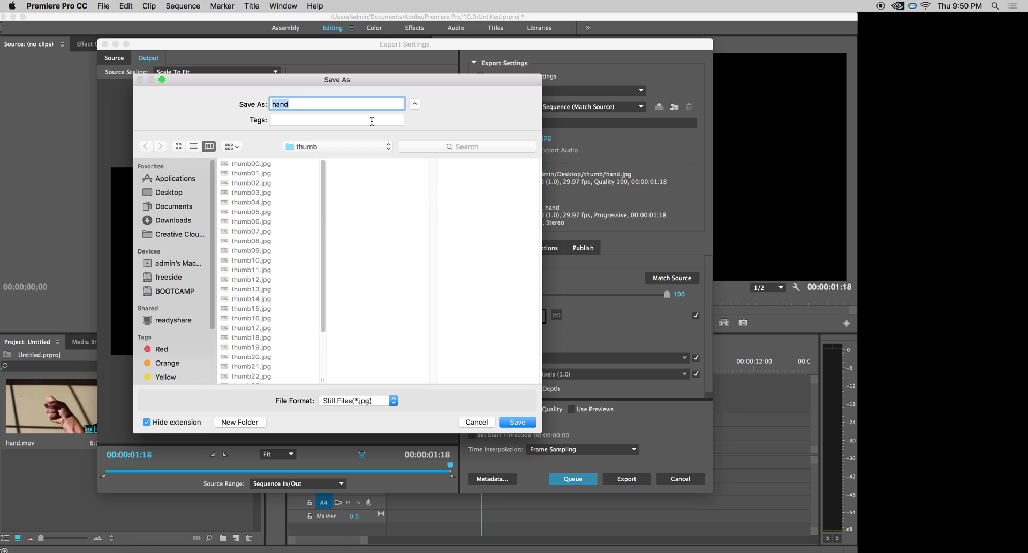
pyautogui.write('finger')
pyautogui.click(239, 422)
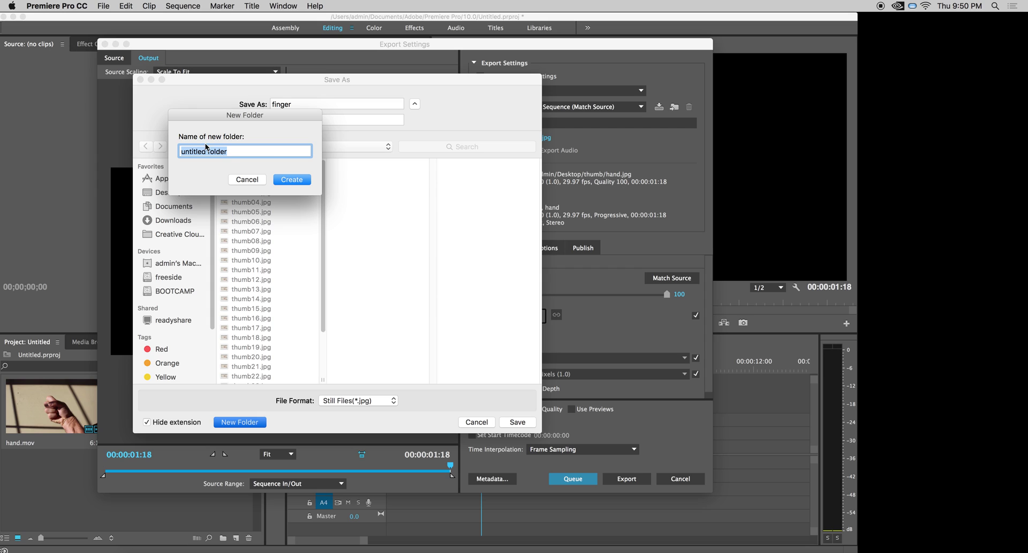
pyautogui.write('finger')
pyautogui.click(248, 180)
# - Create a 'finger' folder on the Desktop, save the output there as finger, and export
pyautogui.click(173, 193)
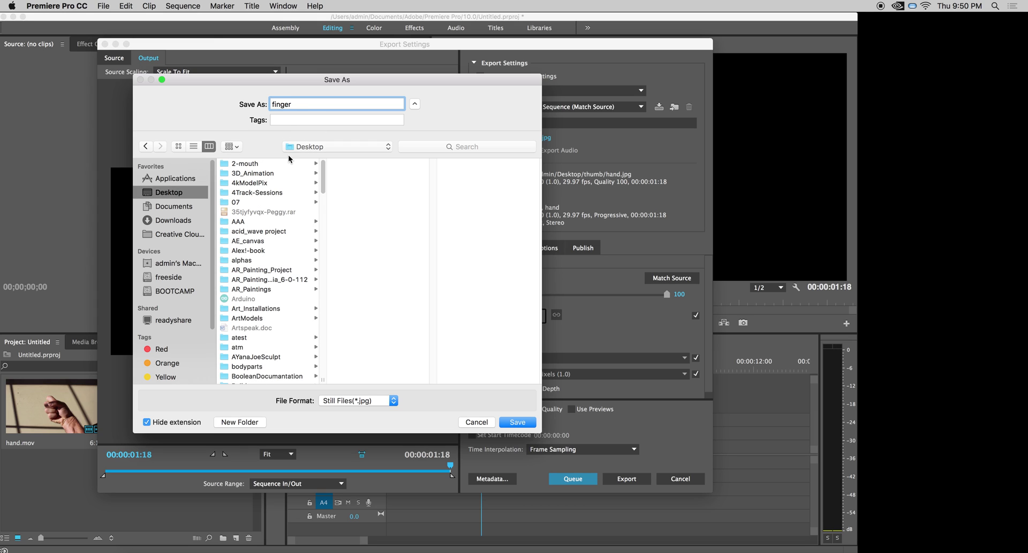
pyautogui.click(231, 423)
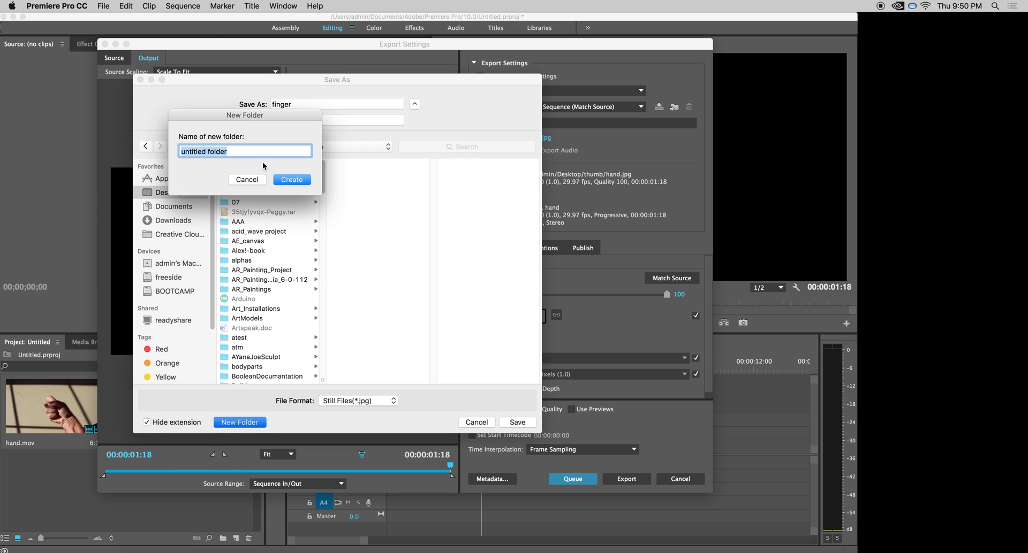
pyautogui.write('finger')
pyautogui.click(308, 181)
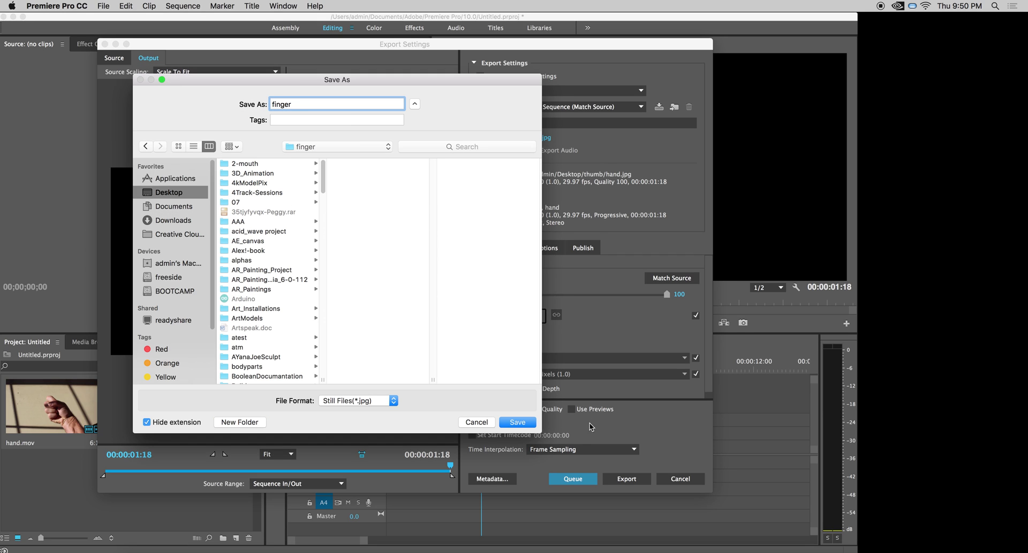
pyautogui.click(527, 423)
pyautogui.click(627, 479)
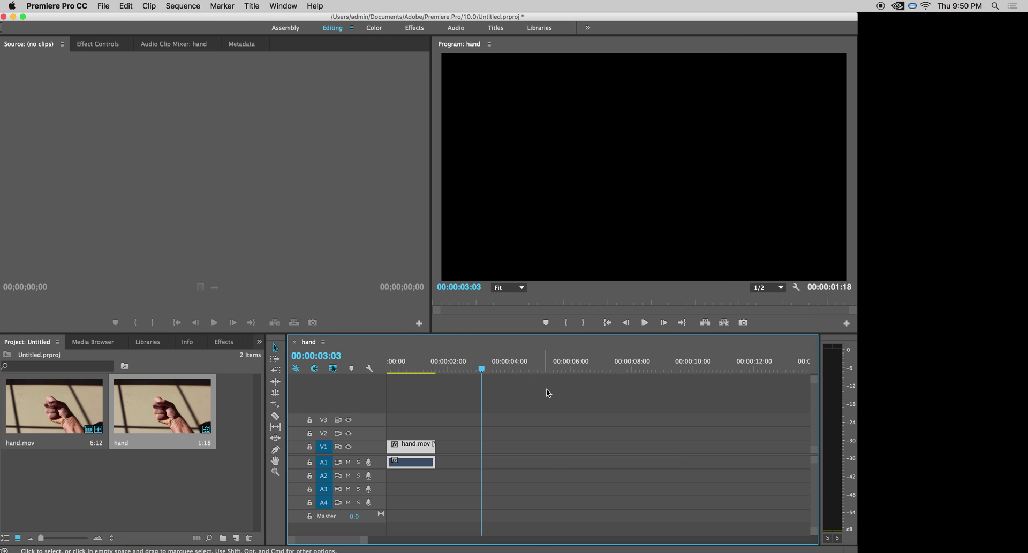
# - Adjust the clip end, play to the open hand, and razor the clip at 01:26
pyautogui.moveTo(482, 369); pyautogui.dragTo(403, 369)
pyautogui.moveTo(437, 444); pyautogui.dragTo(512, 447)
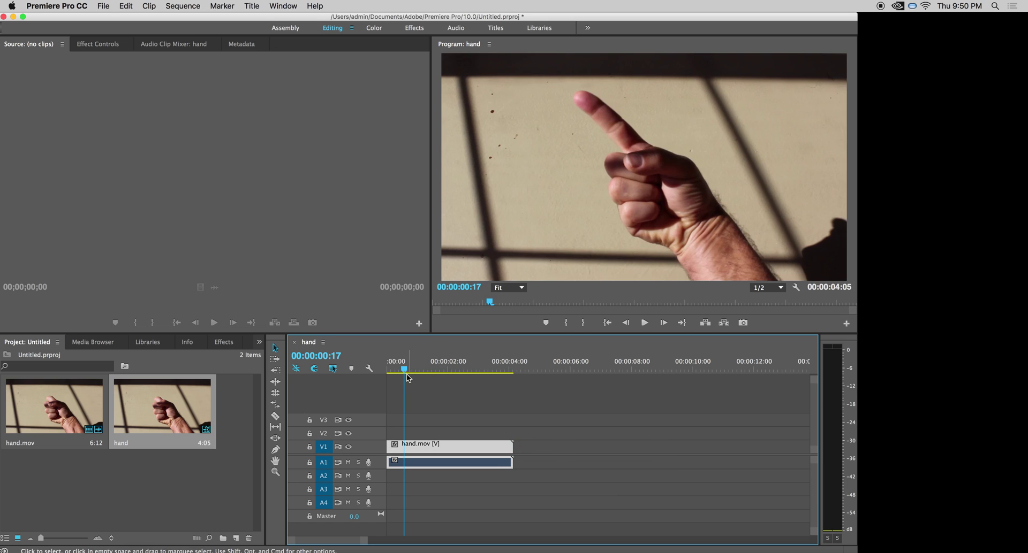
pyautogui.press('space')
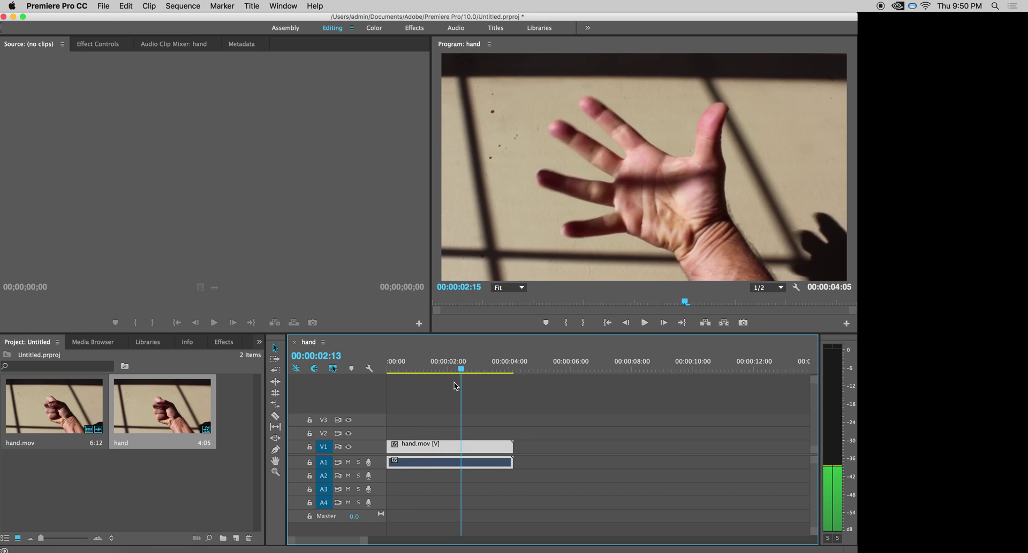
pyautogui.moveTo(454, 385); pyautogui.dragTo(444, 386)
pyautogui.click(276, 419)
pyautogui.click(444, 450)
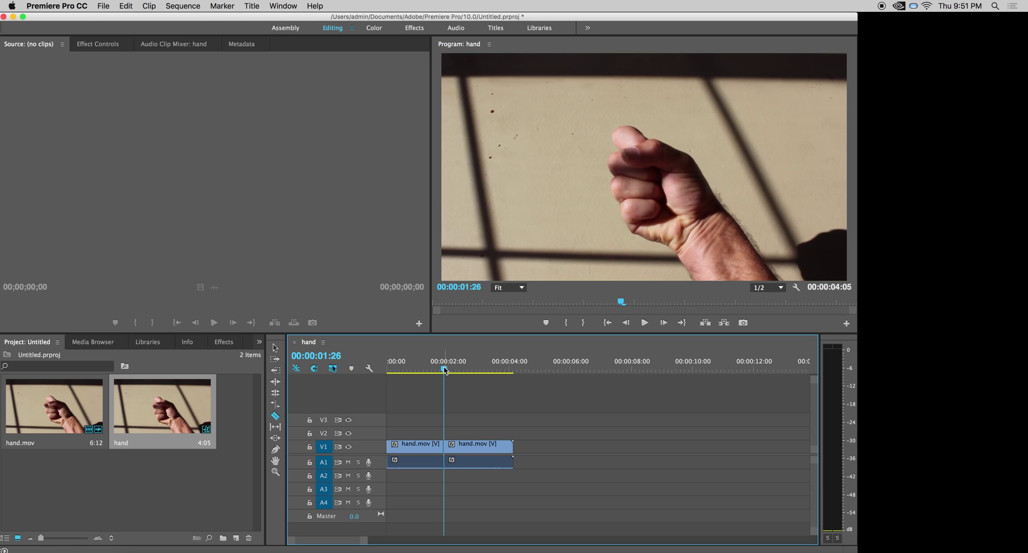
pyautogui.moveTo(445, 369); pyautogui.dragTo(504, 376)
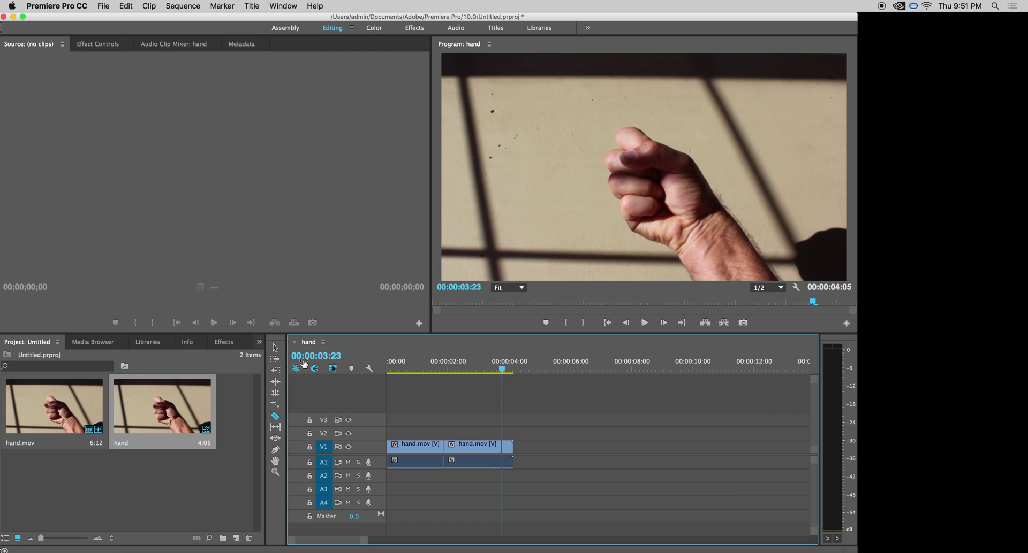
# - Delete the first piece and the tail, then close the gap so the 1:27 open-hand clip starts at zero
pyautogui.click(275, 348)
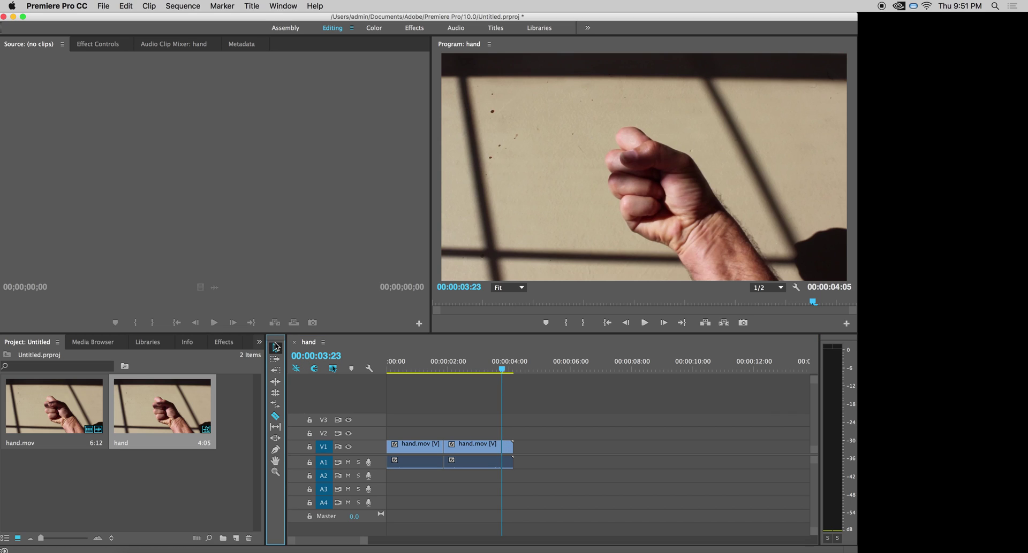
pyautogui.click(416, 448)
pyautogui.press('Delete')
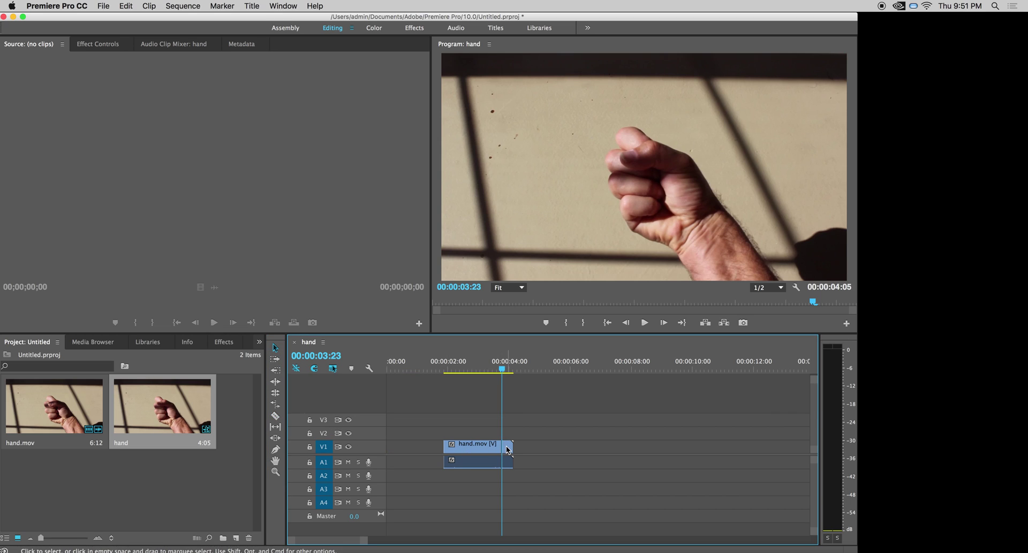
pyautogui.click(507, 448)
pyautogui.press('Delete')
pyautogui.click(427, 453)
pyautogui.press('Delete')
pyautogui.moveTo(420, 365); pyautogui.dragTo(404, 365)
pyautogui.click(103, 6)
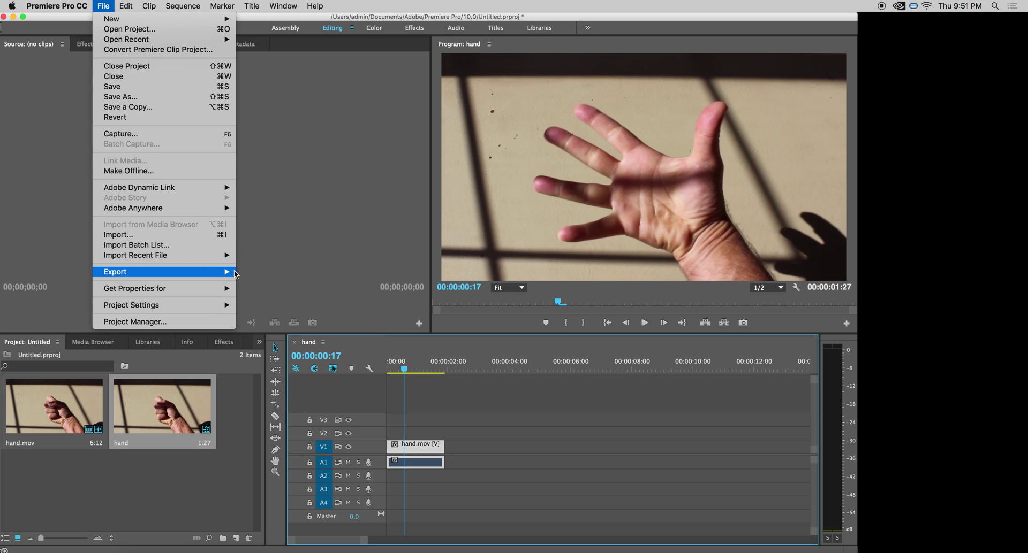
# - Set the output to open.jpg in a new Desktop 'open' folder and start the JPEG export
pyautogui.click(257, 272)
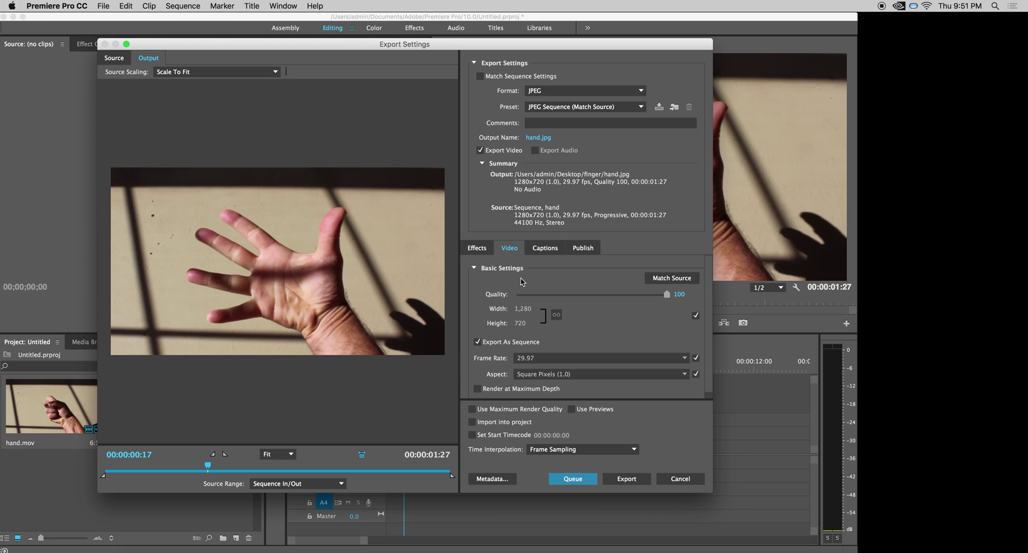
pyautogui.click(539, 138)
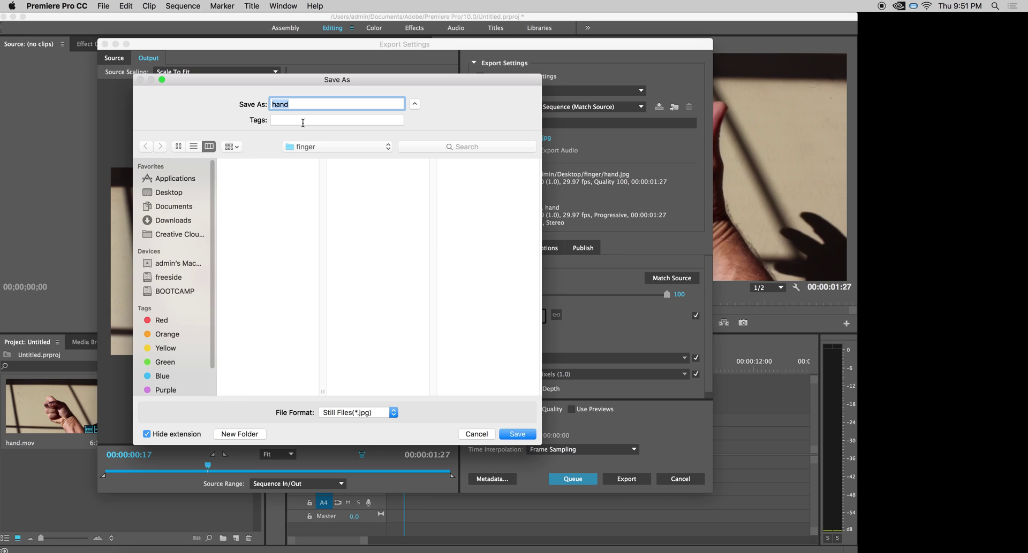
pyautogui.write('open')
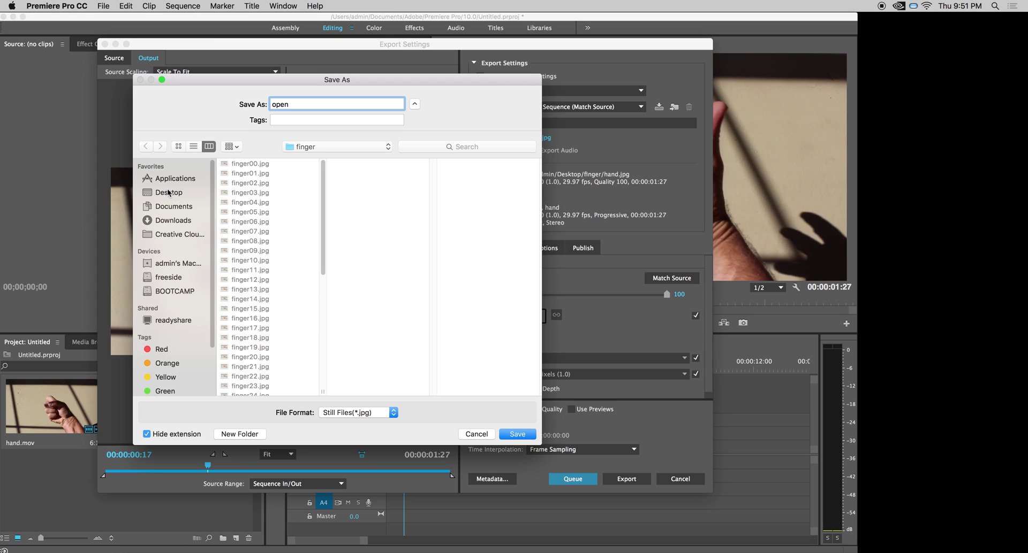
pyautogui.click(169, 193)
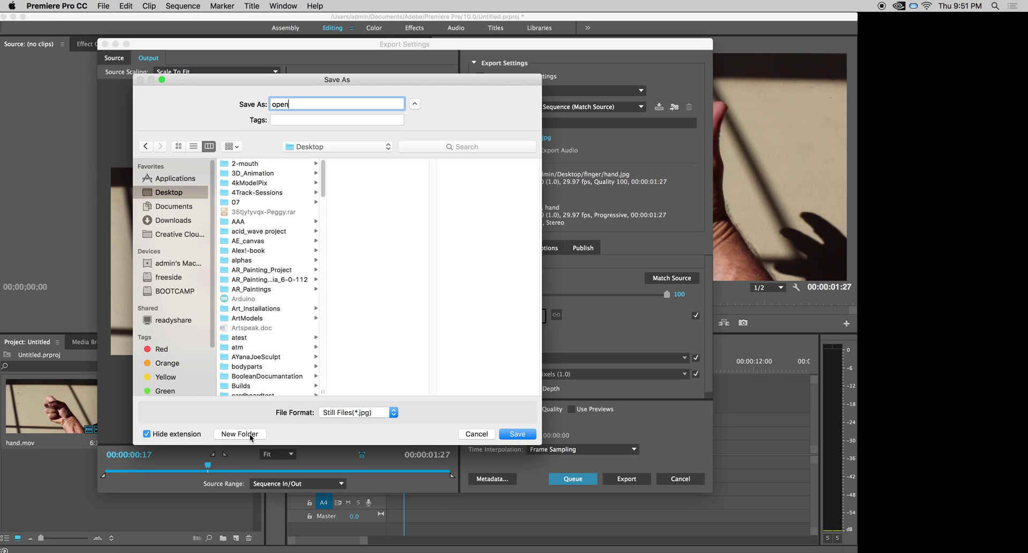
pyautogui.click(251, 436)
pyautogui.write('open')
pyautogui.click(292, 180)
pyautogui.click(520, 435)
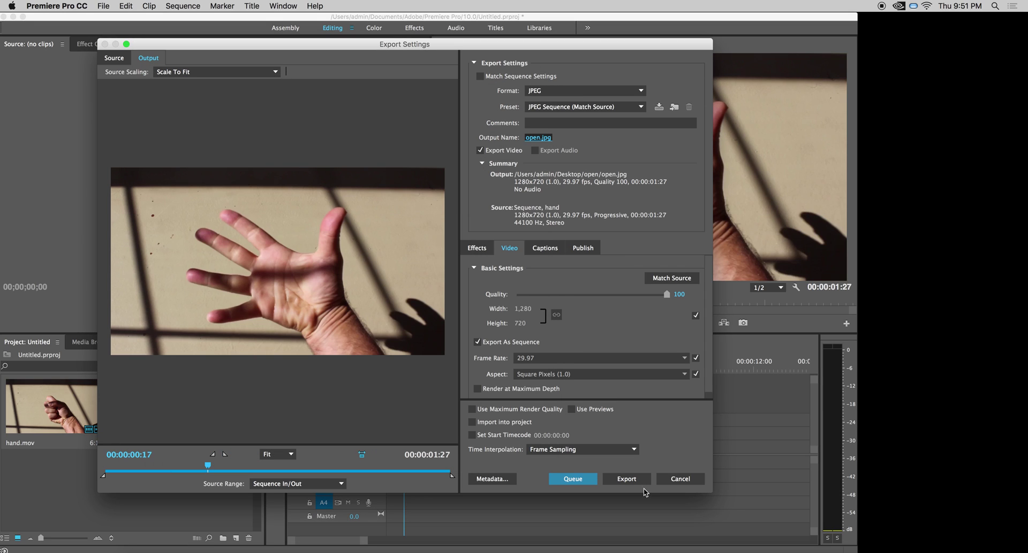
pyautogui.click(629, 479)
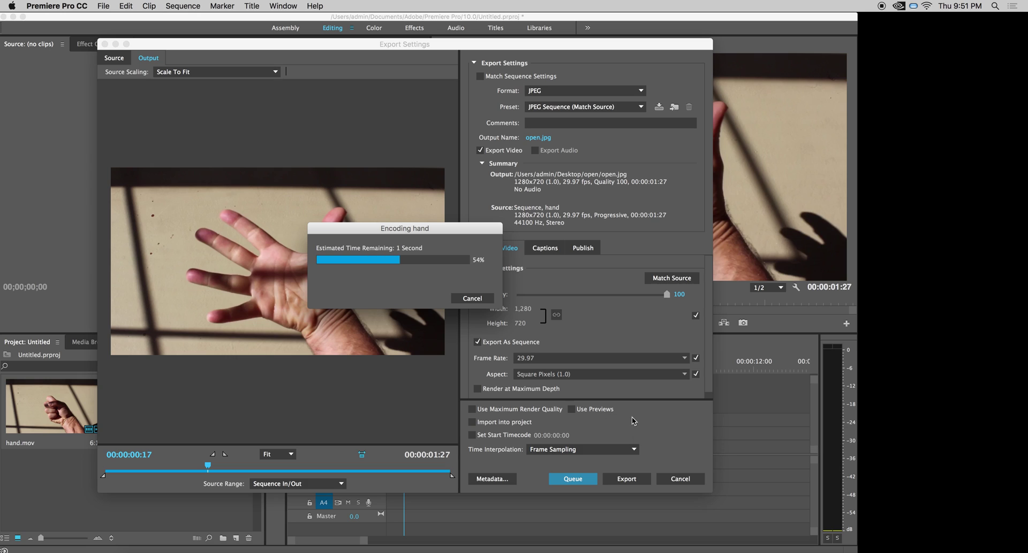